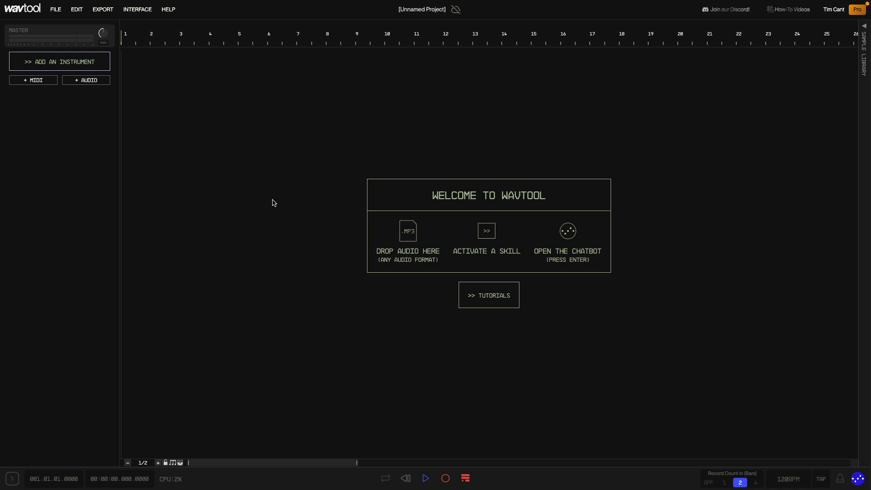
Open the Conductor chatbot and start the Generate Audio with AI skill from the list of all skills
key("Return")
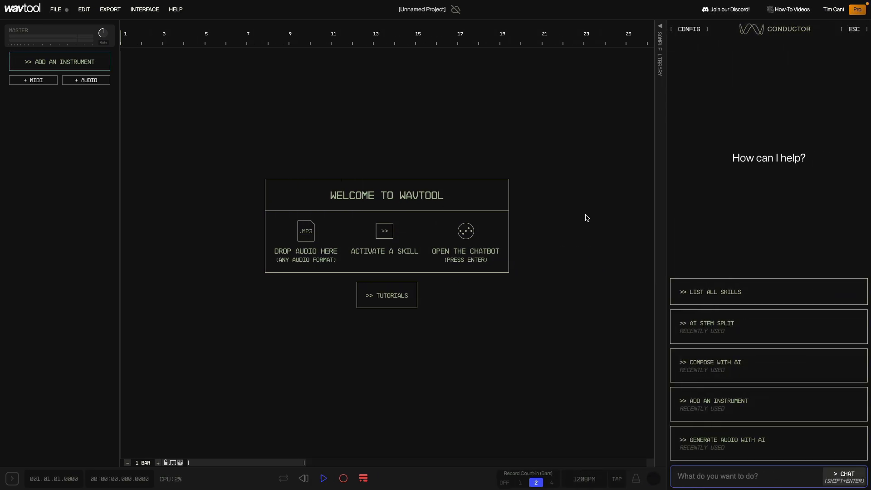
left_click(702, 291)
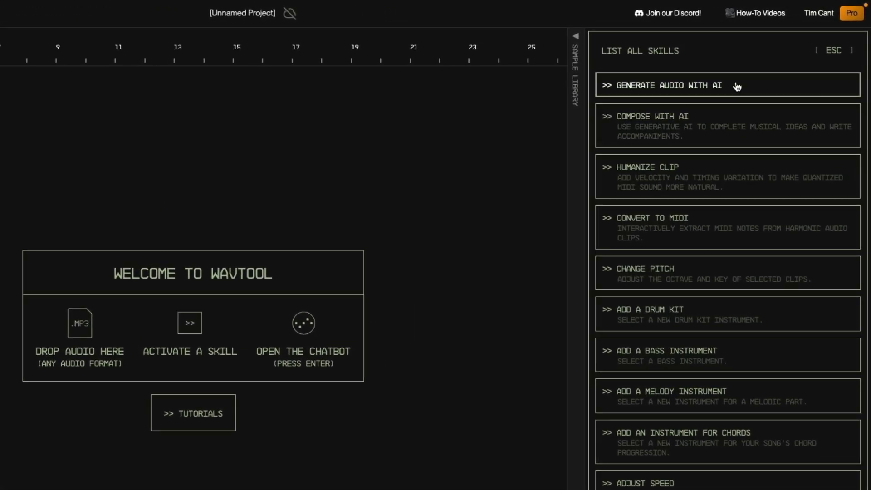
left_click(737, 86)
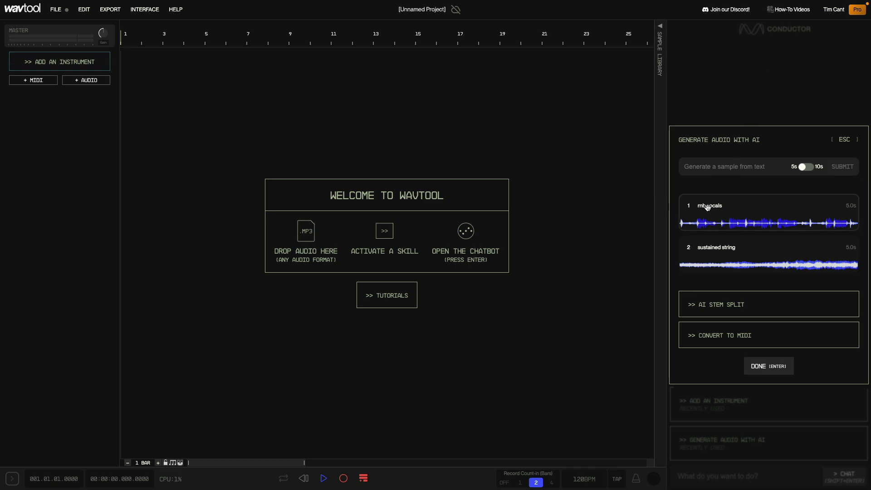
Audition the sustained string and rnb vocals samples, and place rnb vocals on a new audio track at bar 1
left_click(689, 249)
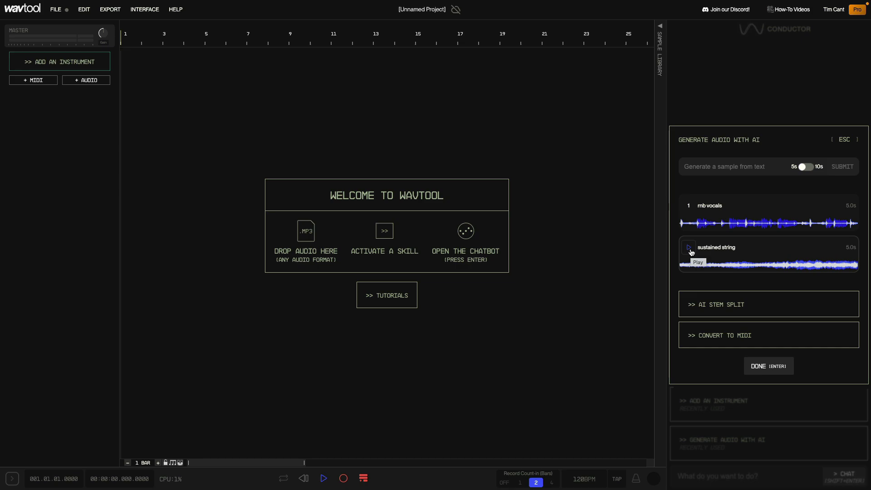
left_click(690, 210)
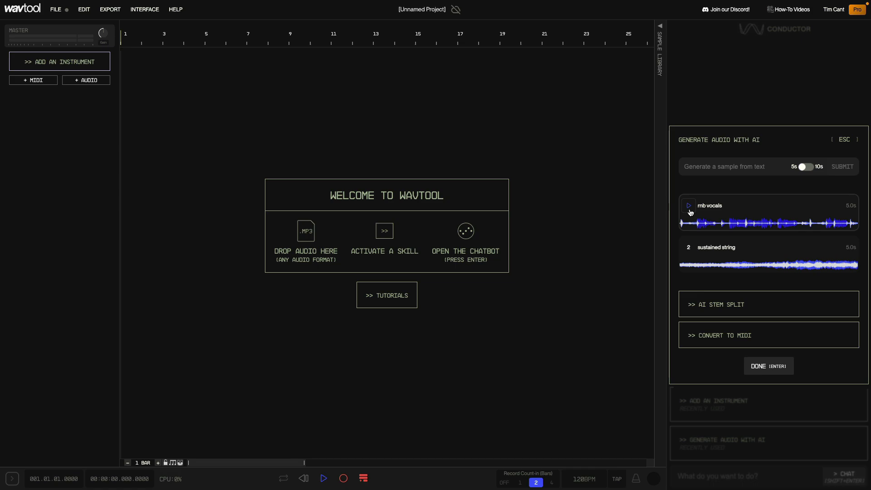
left_click_drag(690, 213, 135, 57)
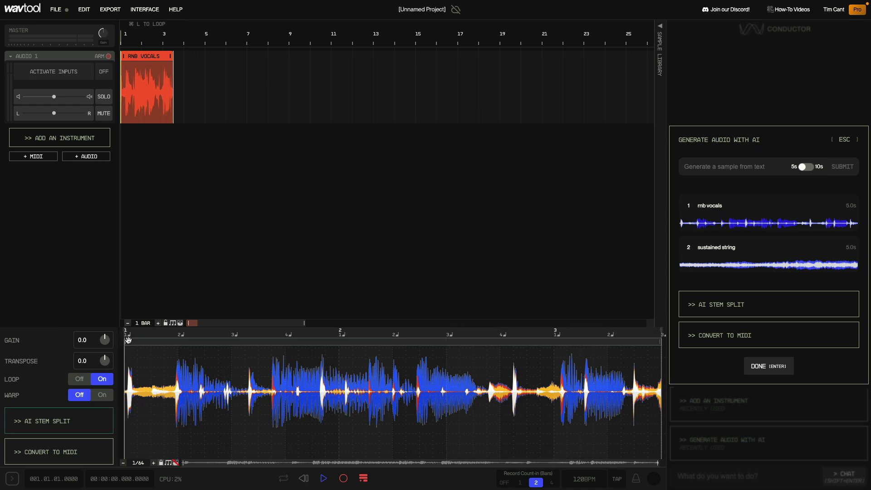
Trim the opening of the rnb vocals clip to begin around beat 2 of its waveform and play it back
right_click(144, 343)
left_click_drag(127, 341, 175, 347)
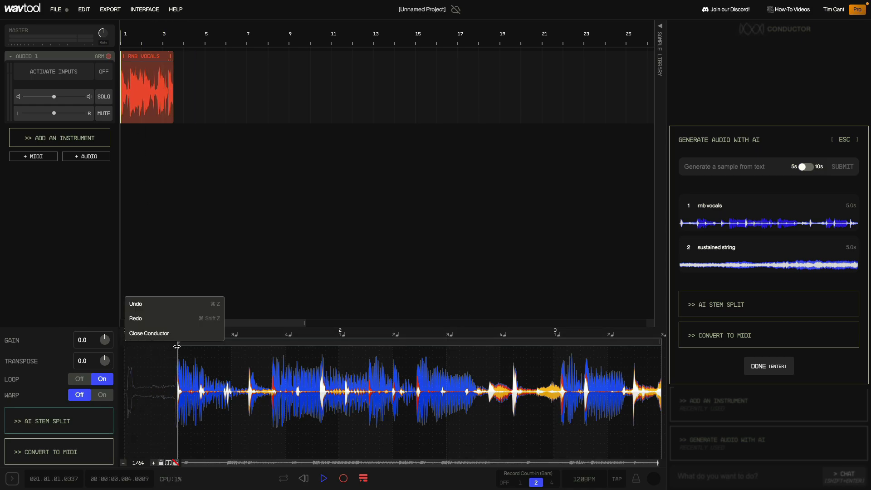
key("space")
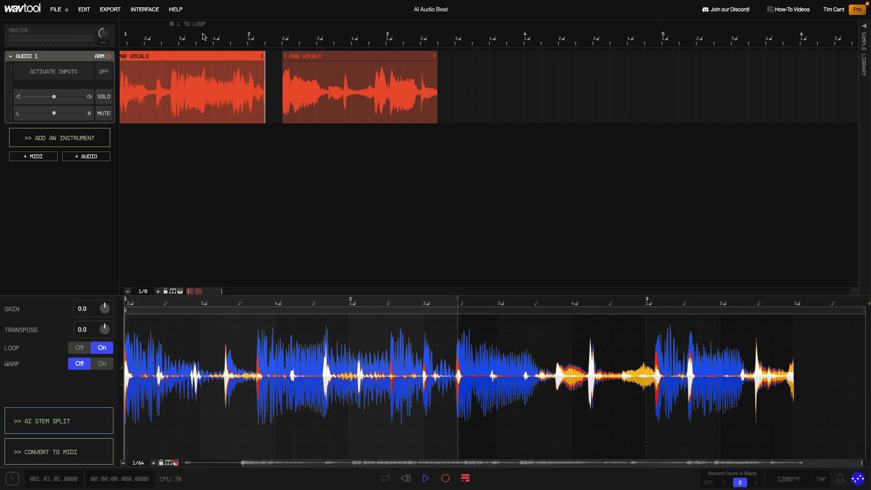
Select the second rnb vocals clip and listen to it
left_click(316, 58)
key("space")
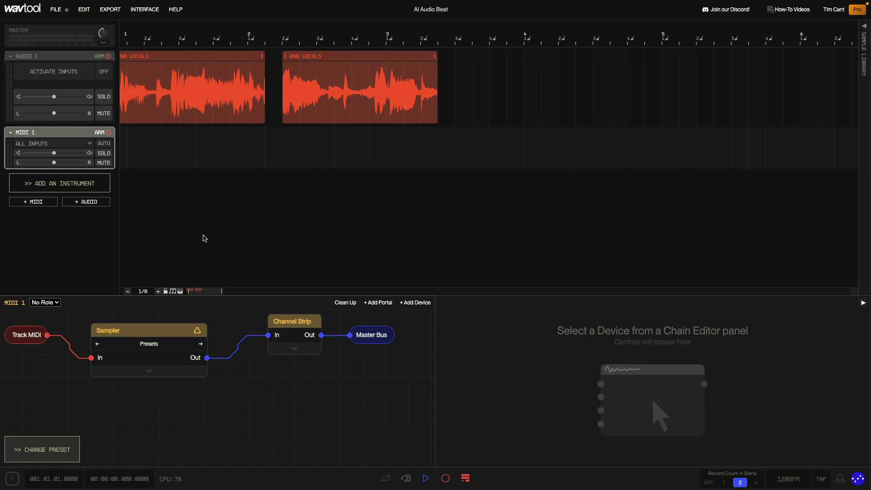
Load the first and second rnb vocals clips into the first two slots of the MIDI 1 track's Sampler
left_click(148, 327)
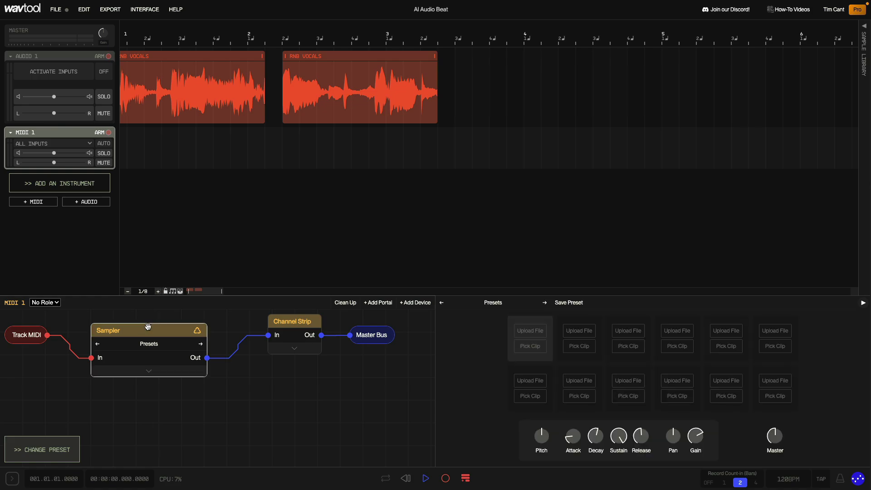
left_click(527, 349)
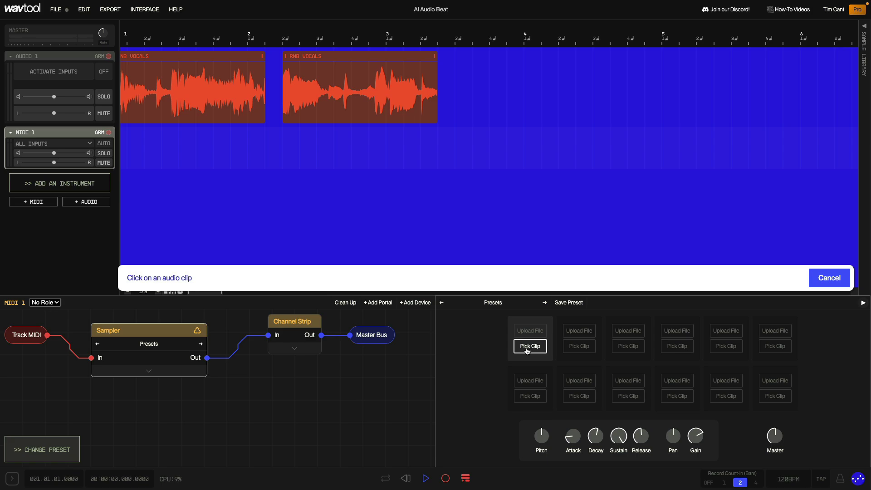
left_click(172, 56)
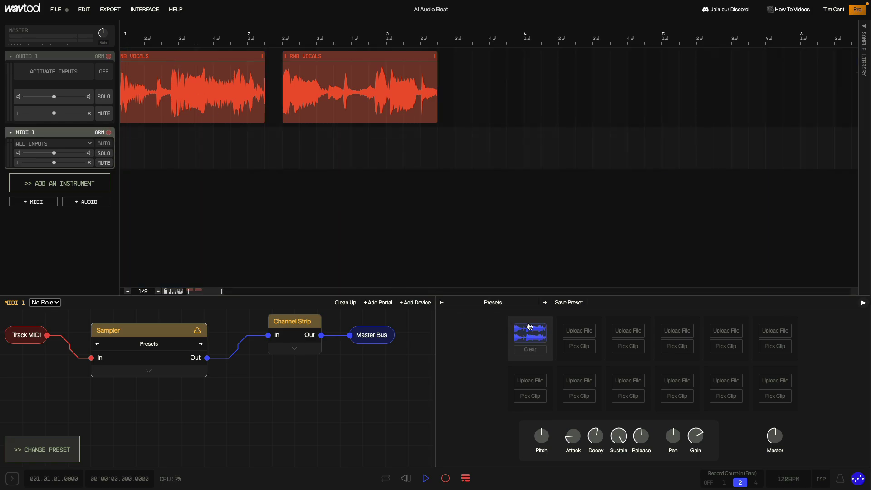
left_click(579, 346)
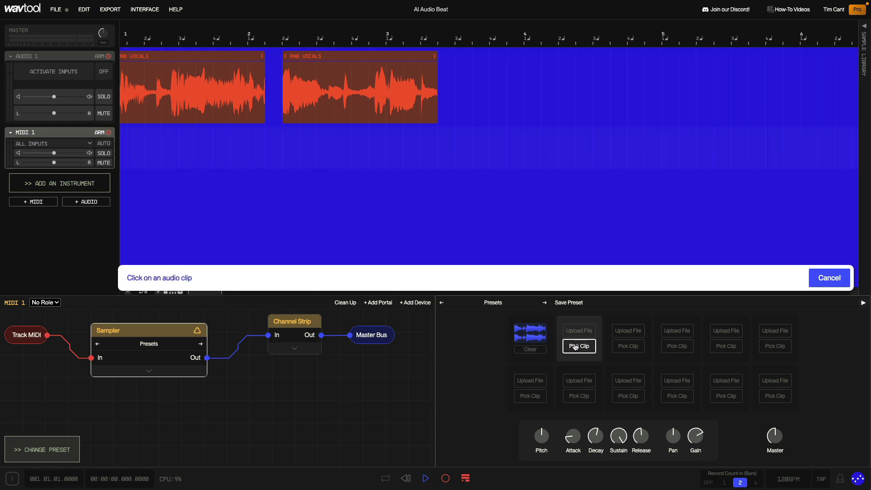
left_click(335, 58)
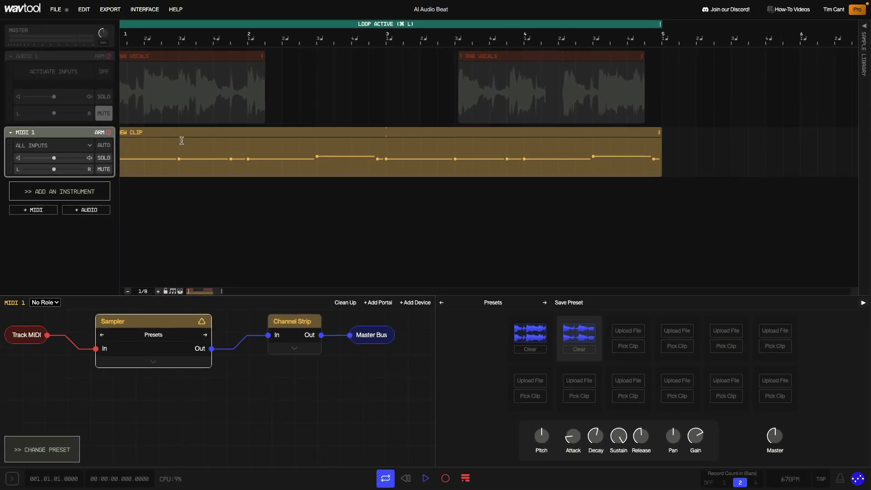
Open the MIDI clip on the MIDI 1 track and listen to its sampler pattern
left_click(180, 135)
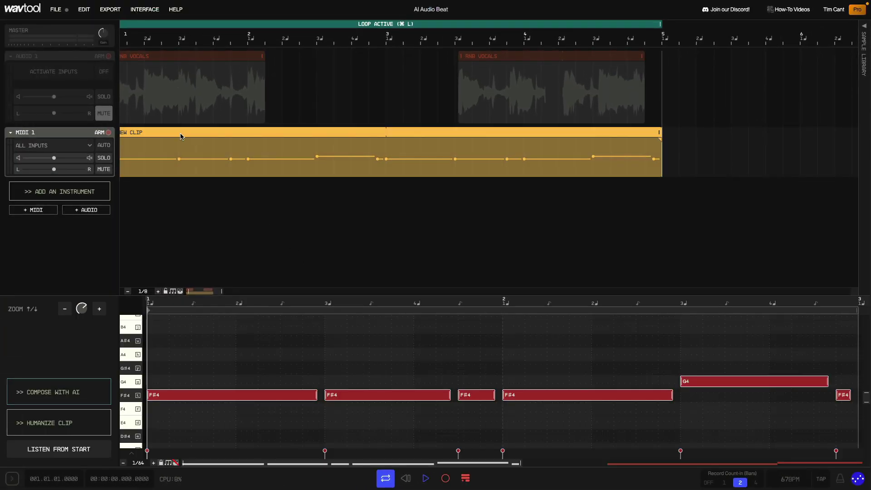
key("space")
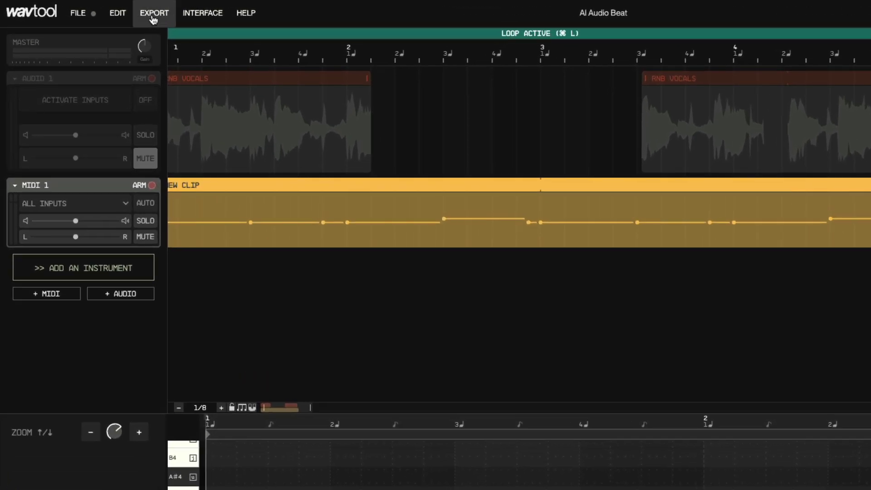
Export the selected four-bar region as a .wav file
left_click(110, 11)
mouse_move(172, 110)
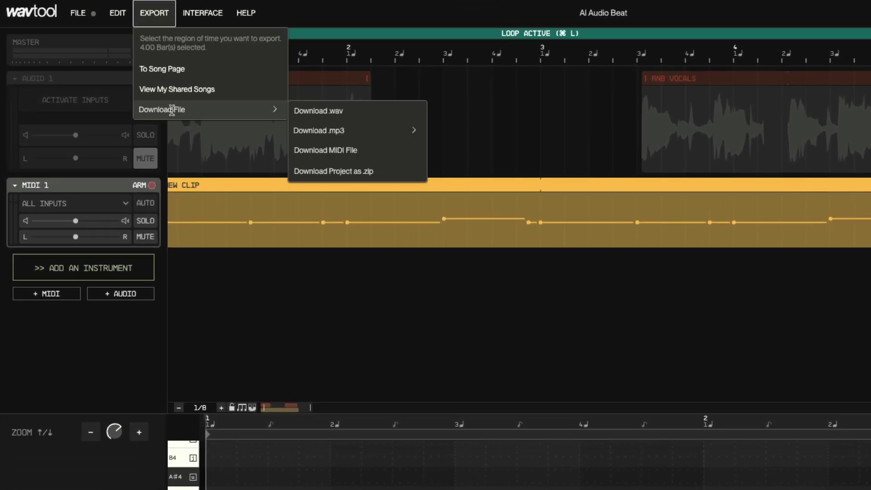
left_click(368, 114)
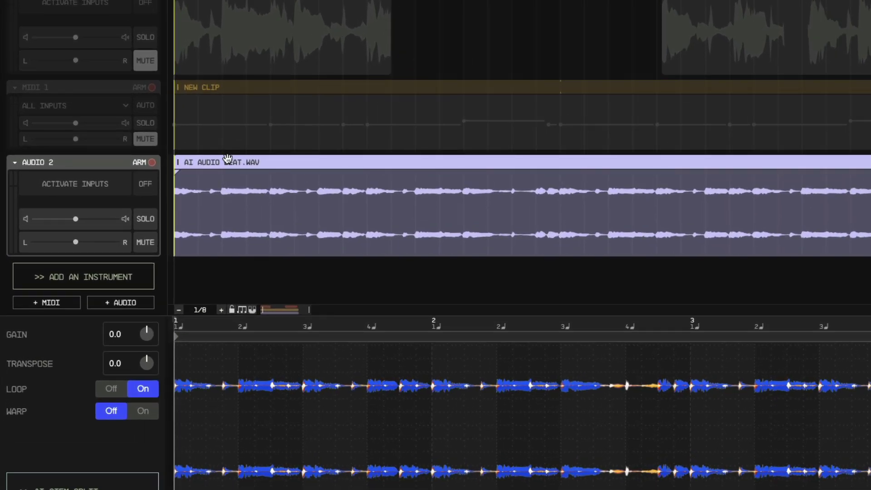
Split the AI Audio Beat.wav clip into vocals, drums, bass and other stems with AI Stem Split
right_click(227, 158)
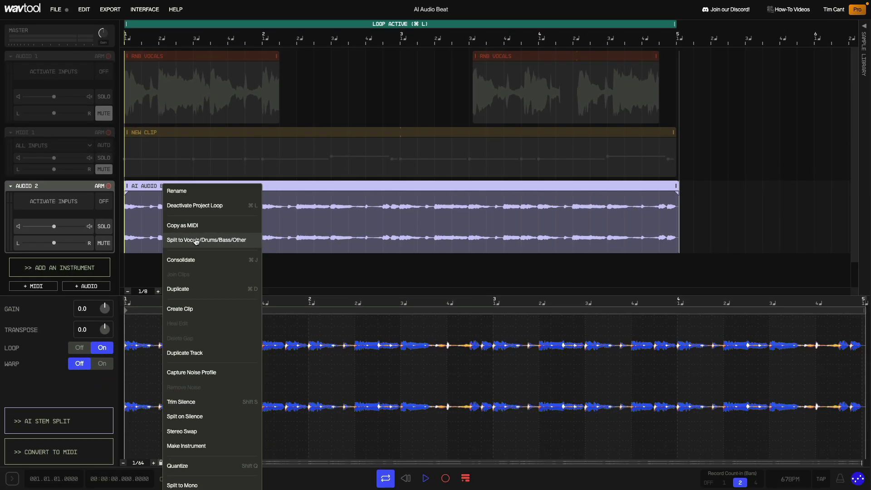
left_click(275, 239)
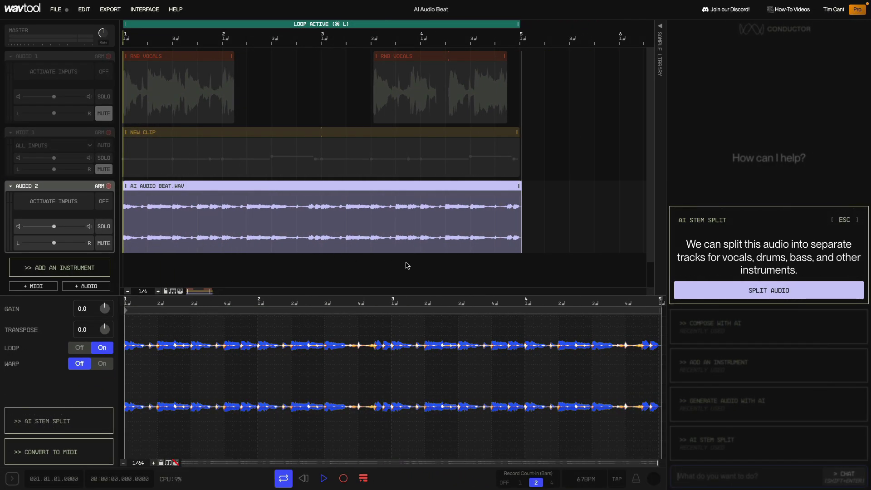
left_click(705, 290)
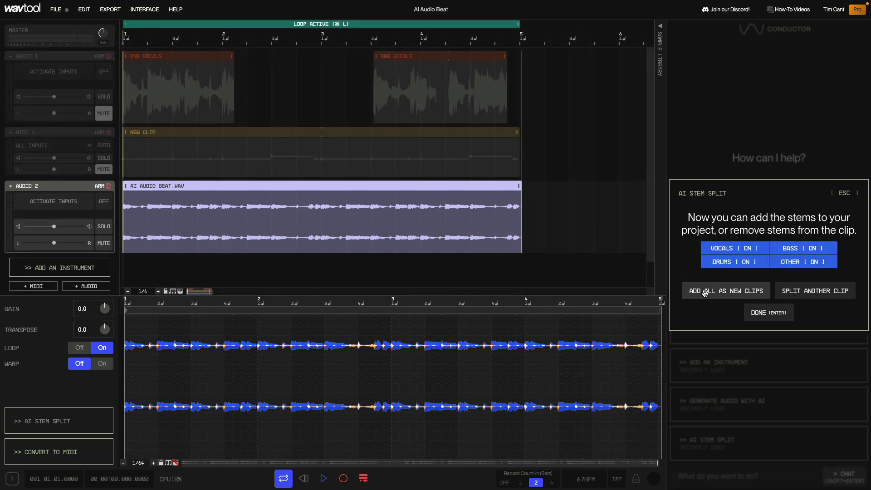
Turn off the vocals, bass and other stems and listen to the drums stem alone
left_click(755, 251)
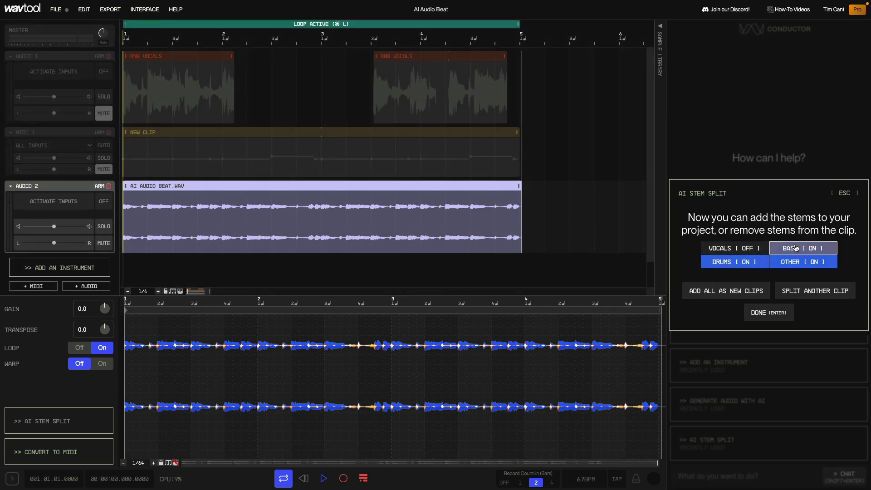
left_click(803, 248)
left_click(803, 262)
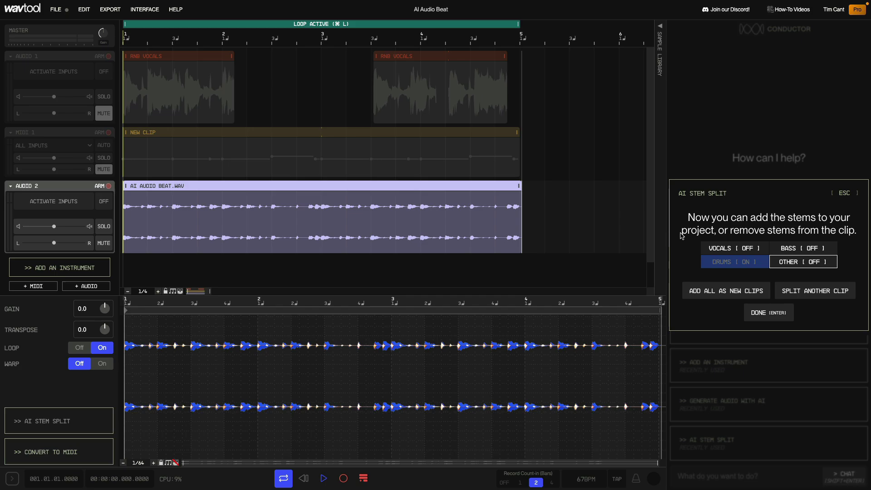
key("space")
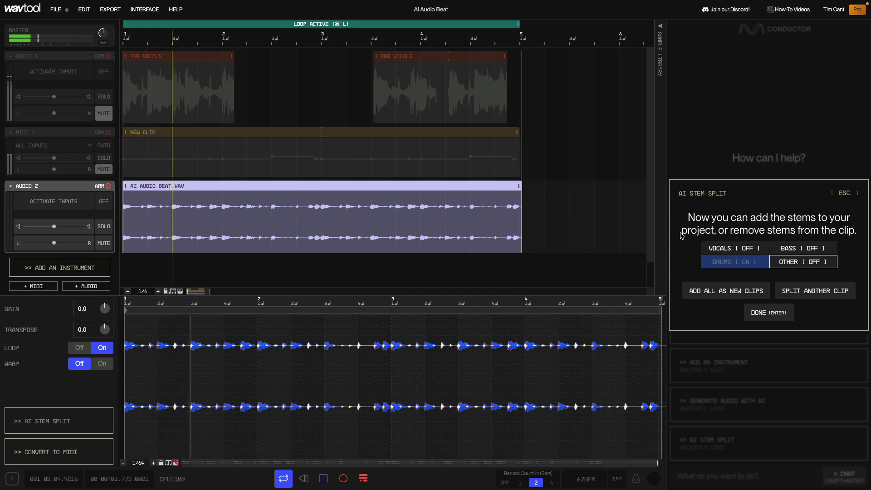
key("space")
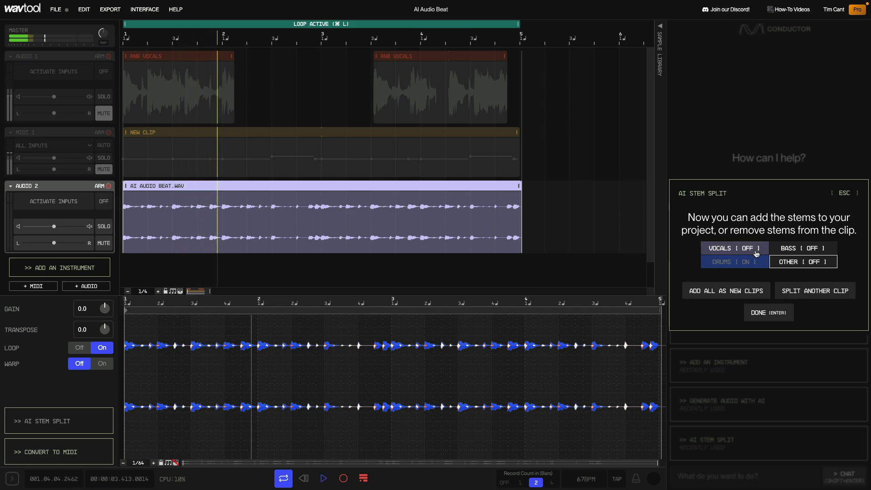
Switch the bass stem on and the drums stem off, and listen to the bass alone
left_click(803, 248)
left_click(734, 262)
key("space")
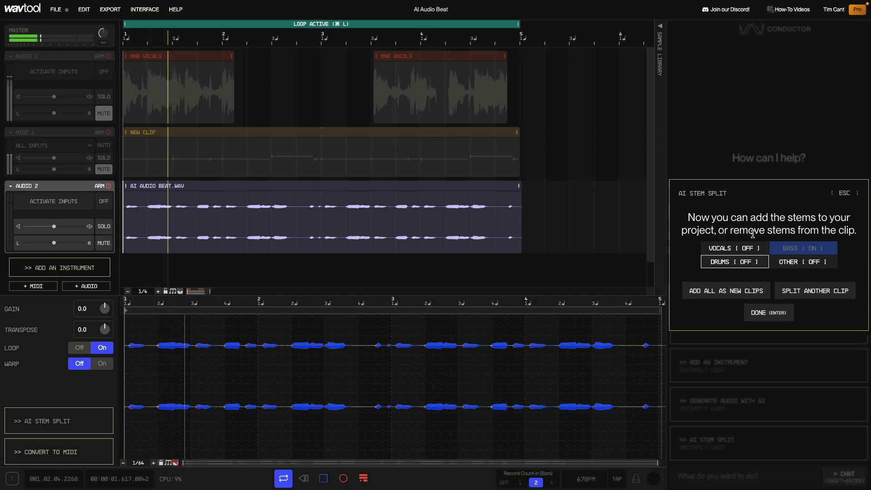
key("space")
Switch the other stem on and the bass stem off, and listen to the other stem alone
left_click(791, 262)
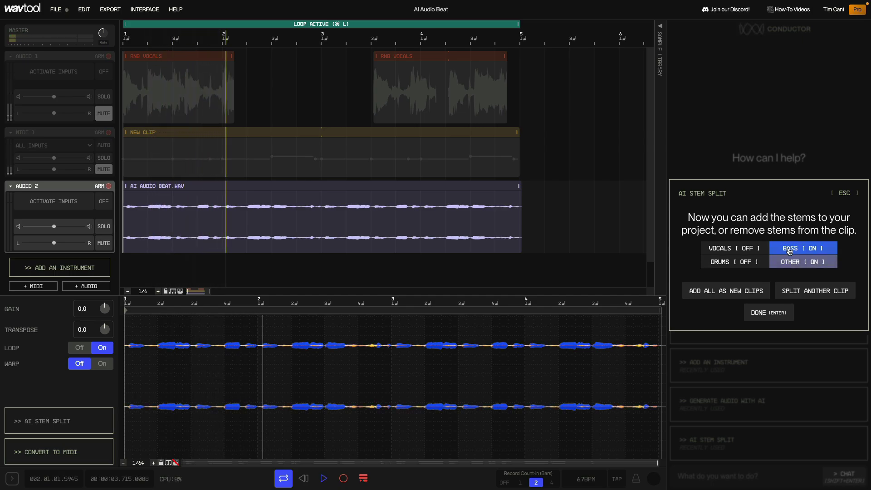
key("space")
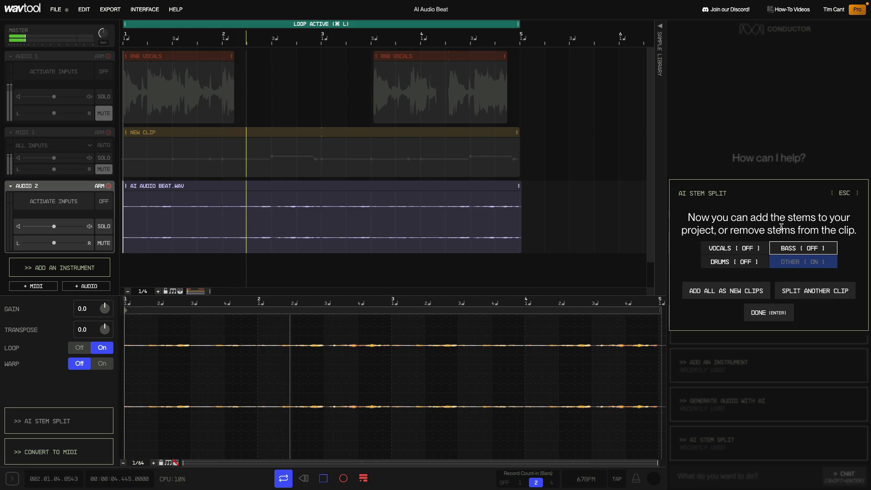
key("space")
Turn the bass and drums stems back on and add all the stems to the project as new clips
left_click(803, 248)
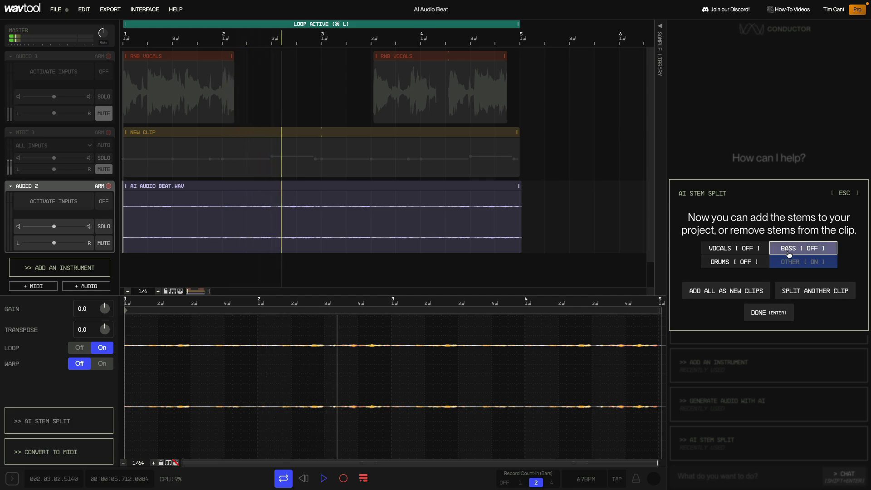
left_click(748, 263)
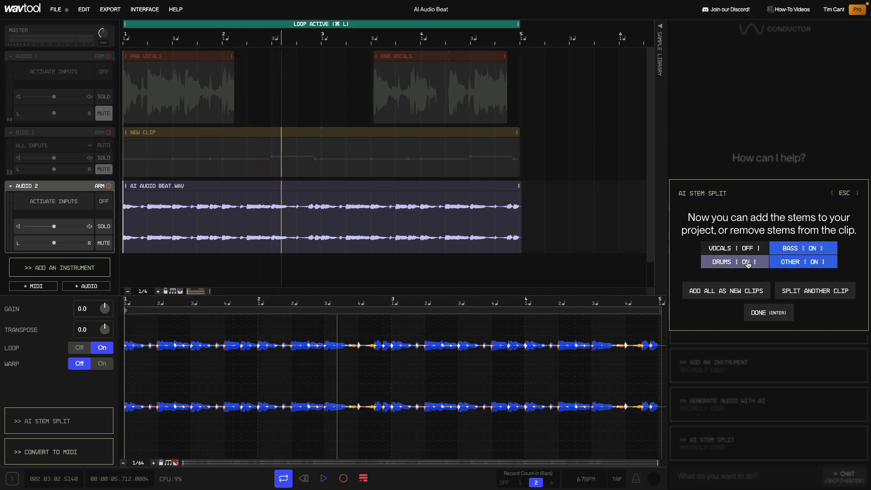
left_click(749, 291)
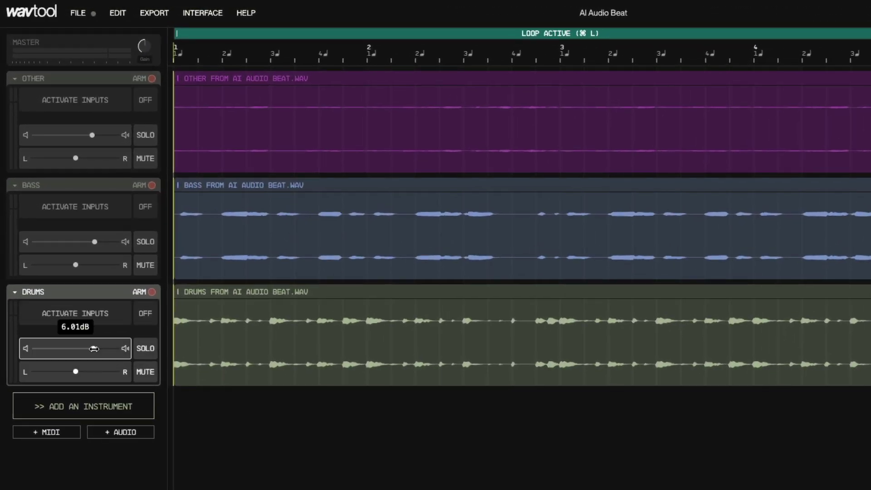
Copy the other stem's audio clip as MIDI
mouse_move(95, 243)
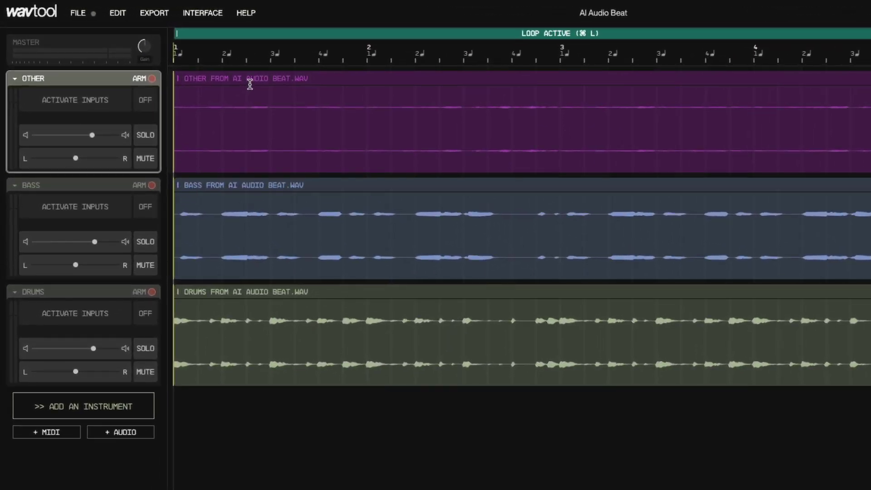
right_click(180, 60)
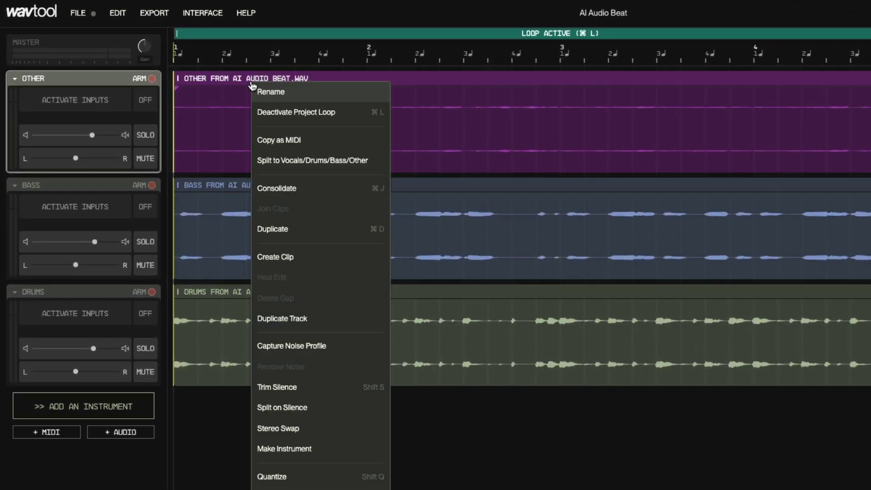
left_click(303, 141)
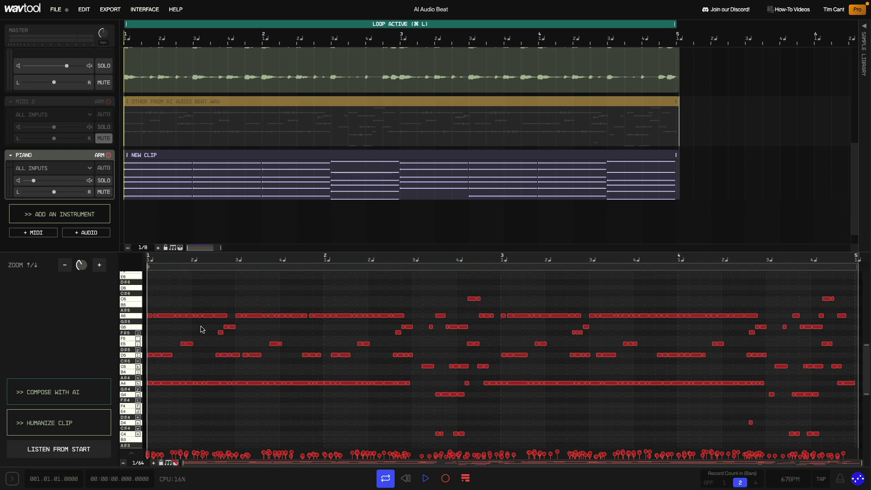
Open the Piano track's clip to examine its chord notes
left_click(167, 158)
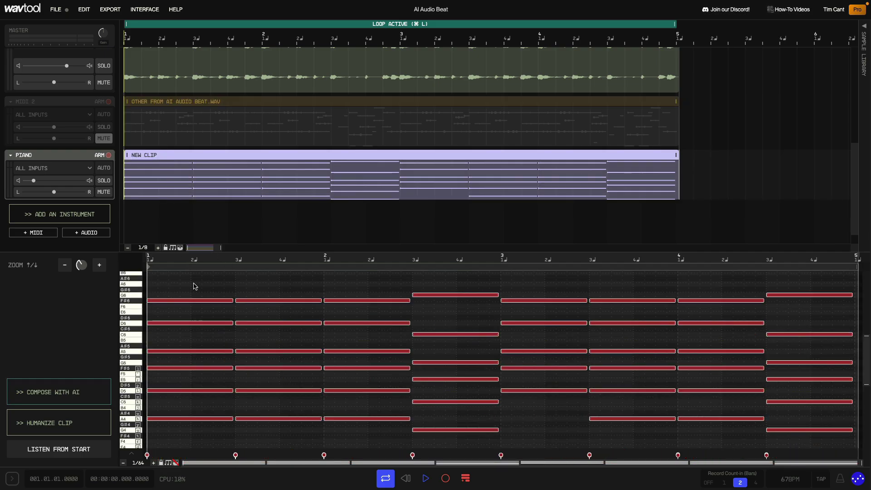
Examine the low-pass EQ Band in the Piano track's device chain and listen to the piano soloed
left_click(59, 155)
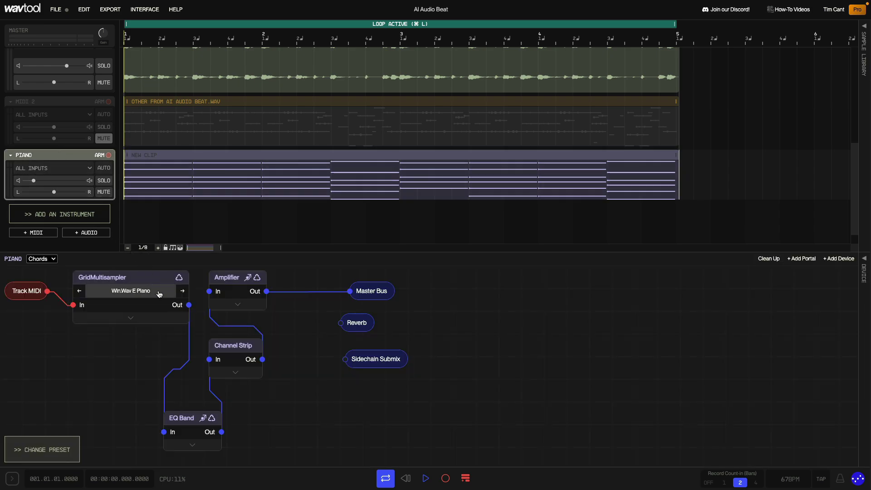
left_click(187, 419)
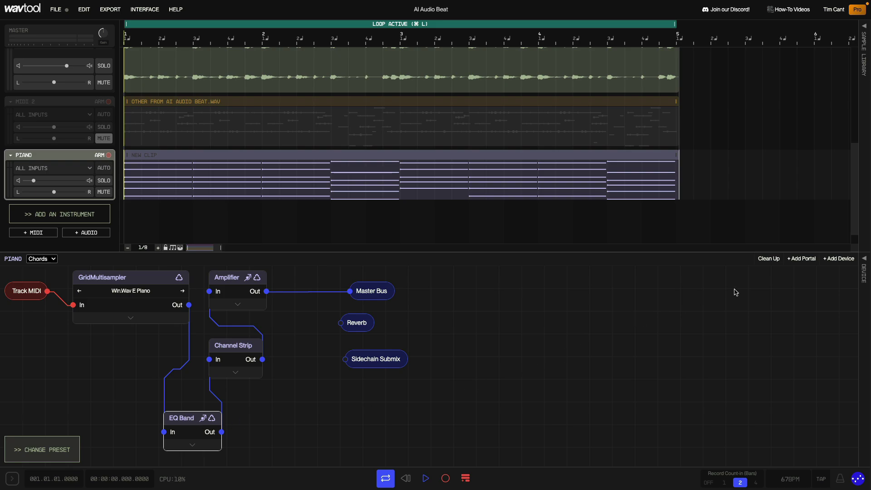
left_click(864, 258)
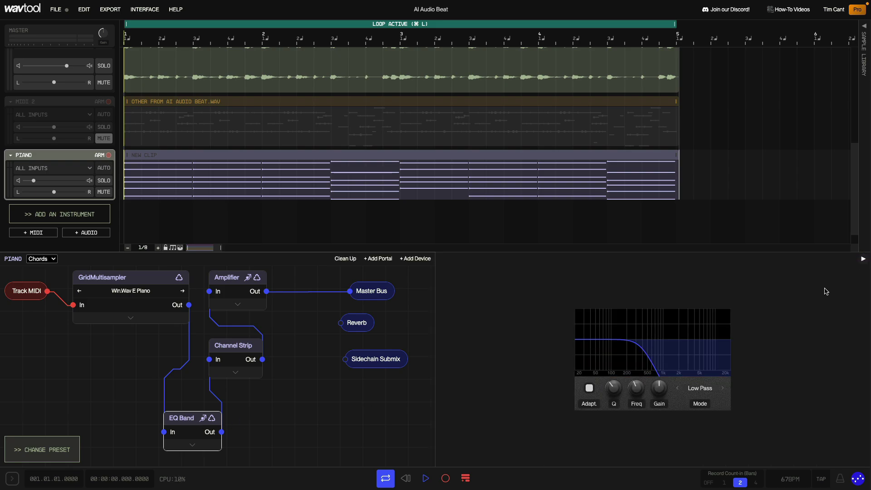
left_click(103, 181)
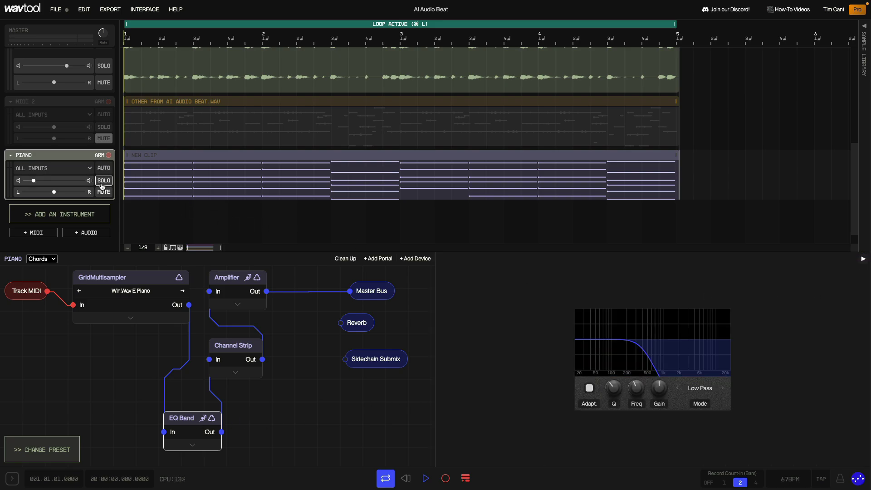
key("space")
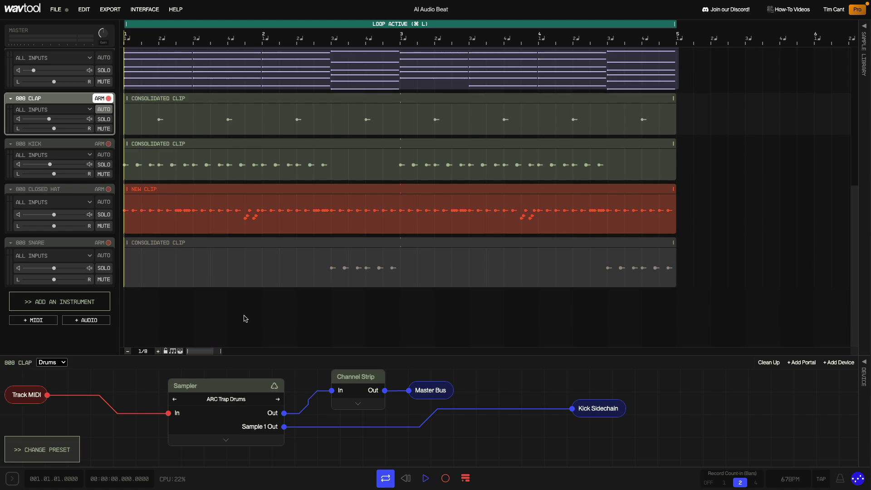
Examine the sampler devices on the 808 Clap and 808 Closed Hat tracks, and open the hat clip to play its pattern
left_click(231, 385)
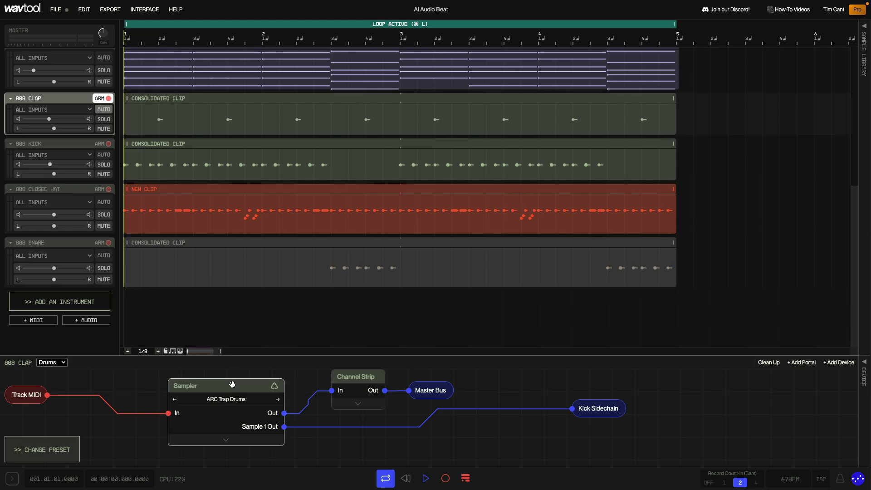
left_click(70, 190)
left_click(112, 392)
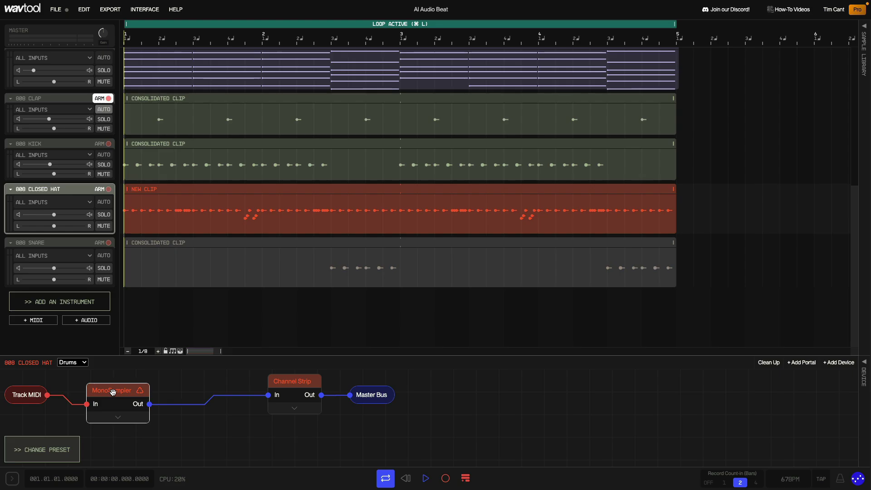
left_click(179, 192)
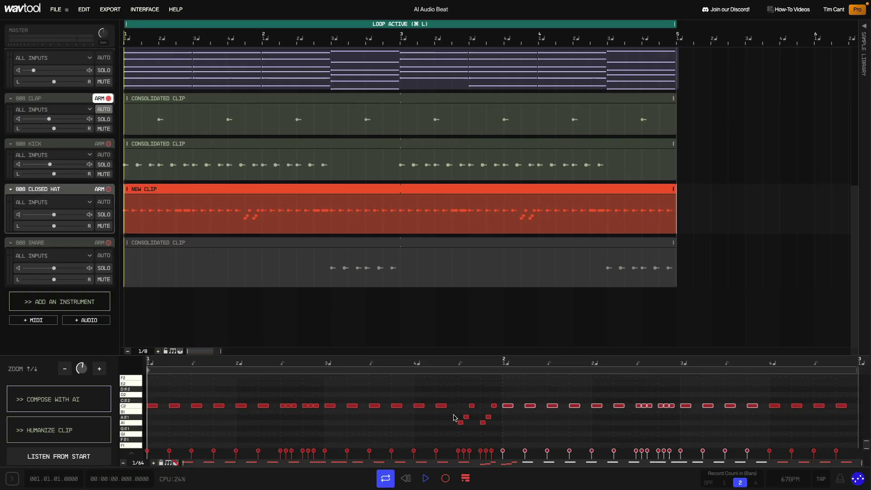
key("space")
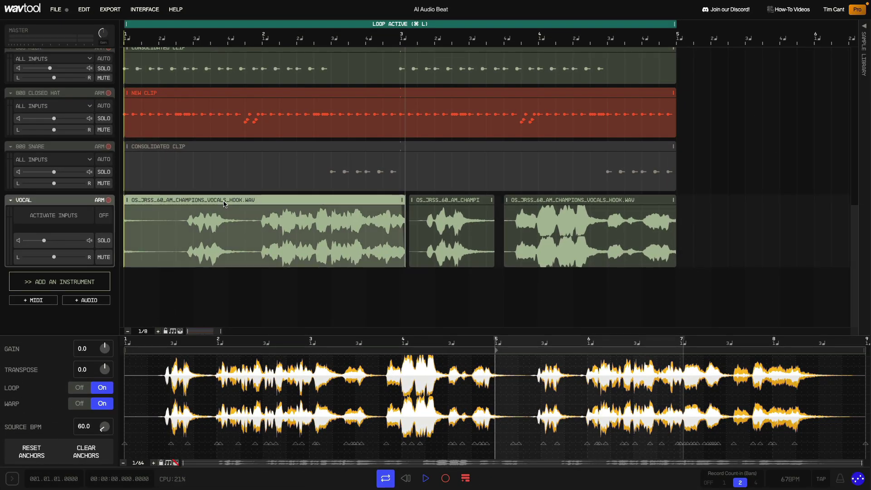
Examine which source section each of the Vocal track's later clips uses, and play the beat with the vocals
left_click(429, 200)
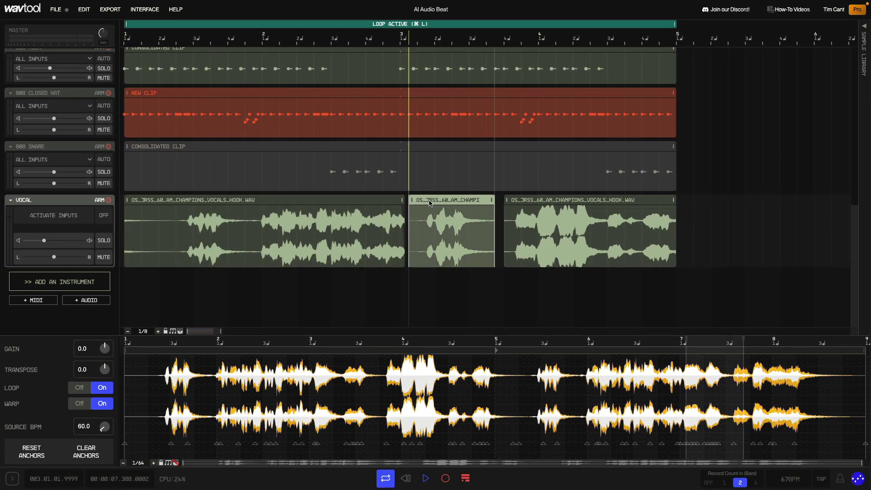
left_click(545, 201)
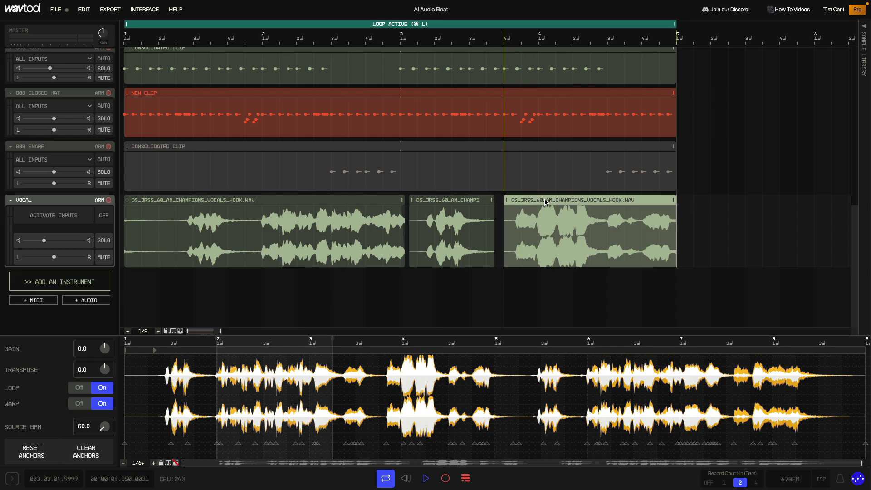
key("space")
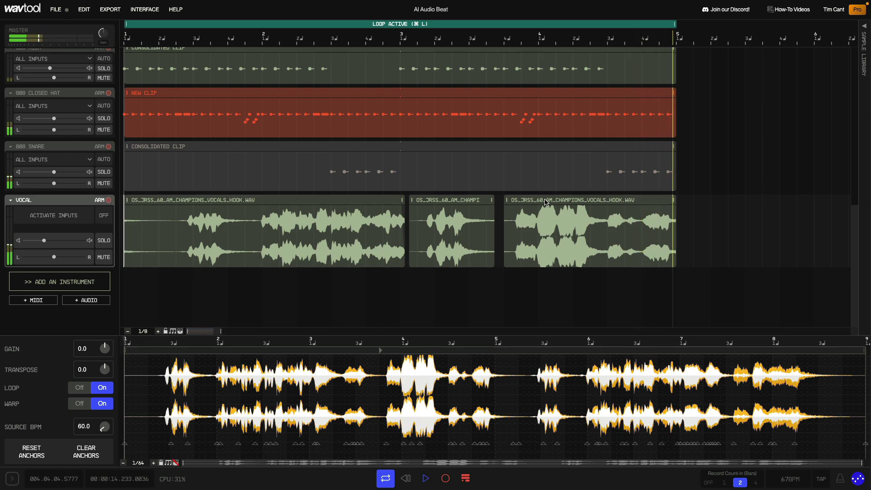
Examine the Vocal track's Tempo Delay settings and its routing through the Channel Strip to the Sidechain Submix
left_click(635, 295)
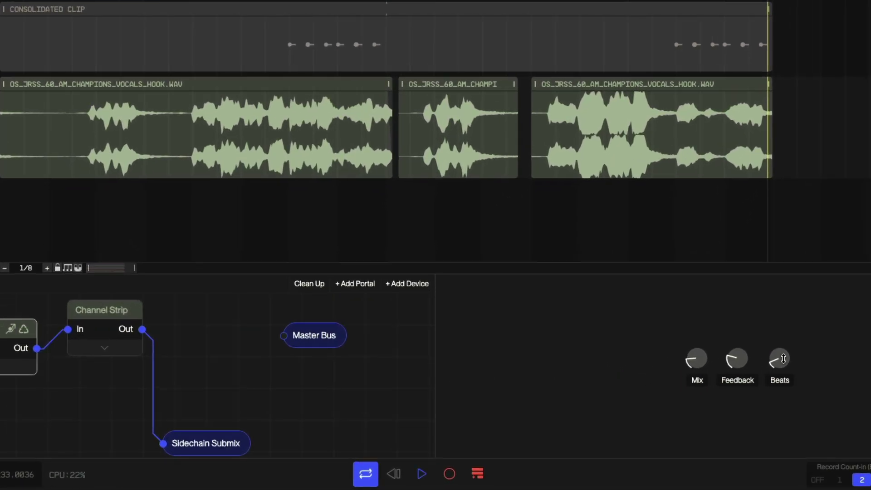
mouse_move(685, 396)
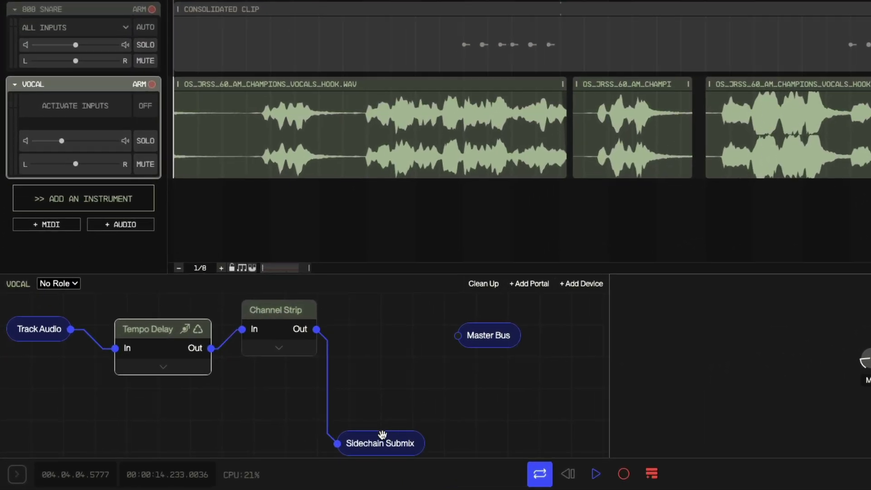
left_click(273, 451)
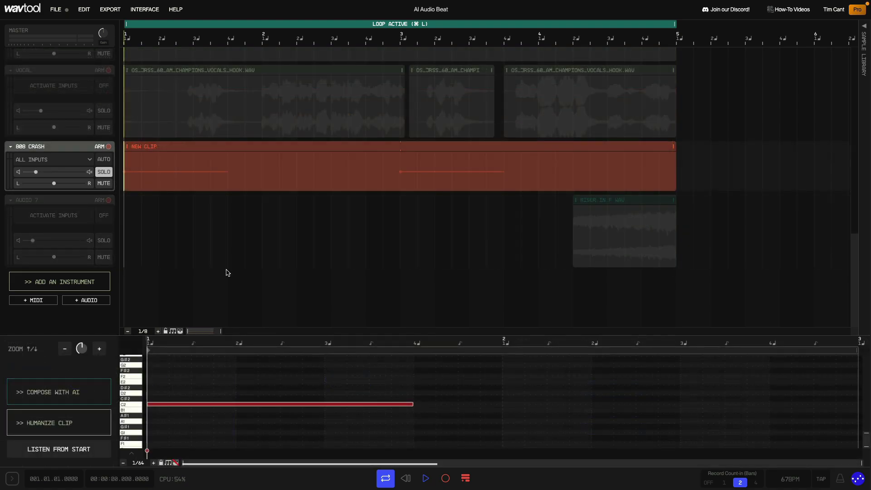
Listen to the soloed 808 Crash track, and solo the riser's audio track and play it from the start of its clip
key("space")
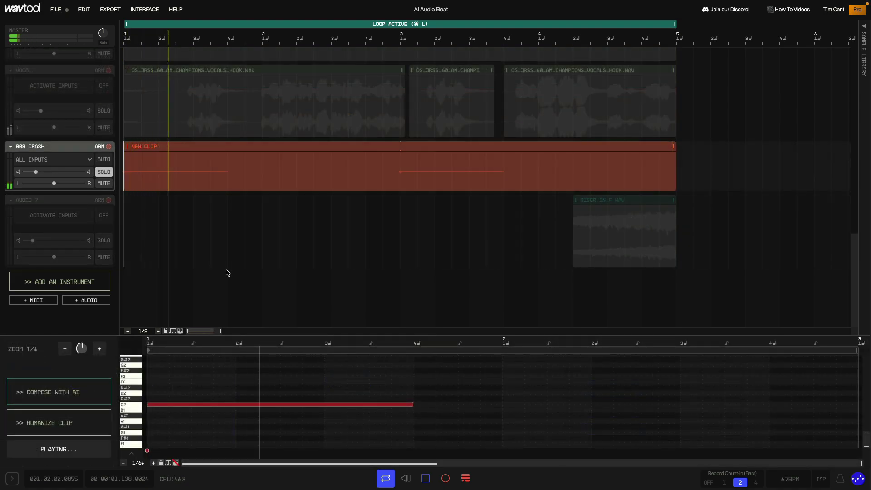
key("space")
left_click(105, 242)
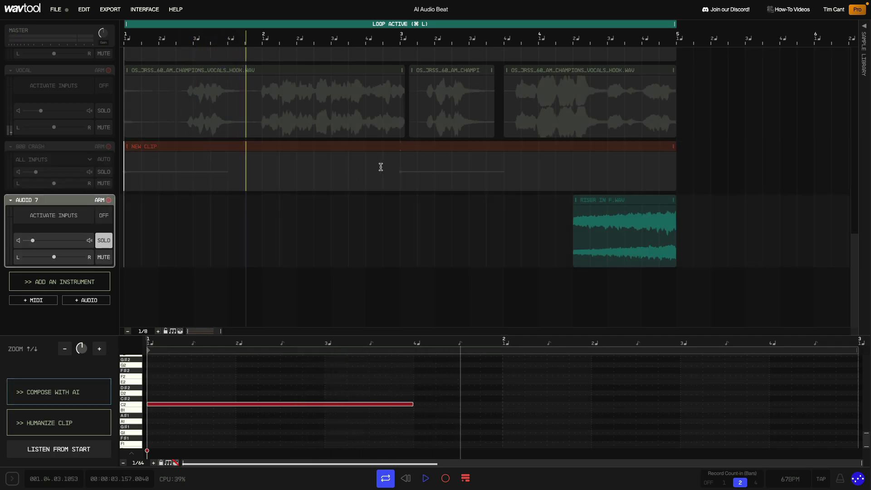
left_click(573, 43)
key("space")
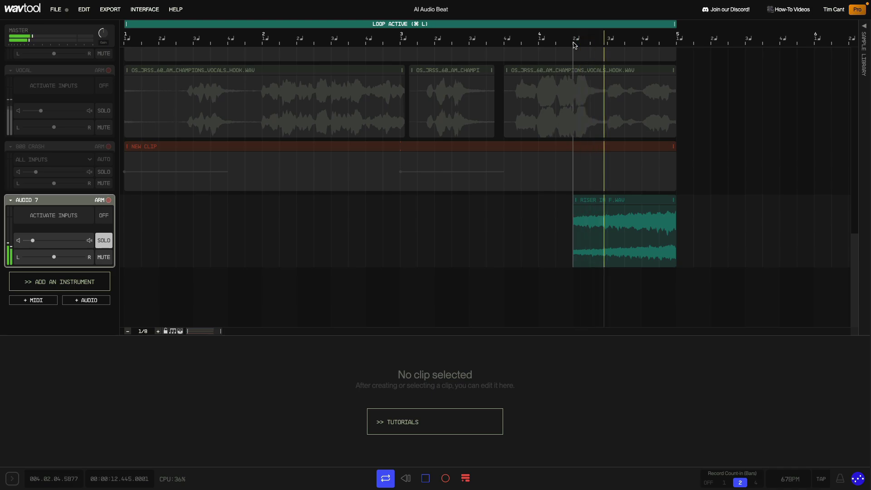
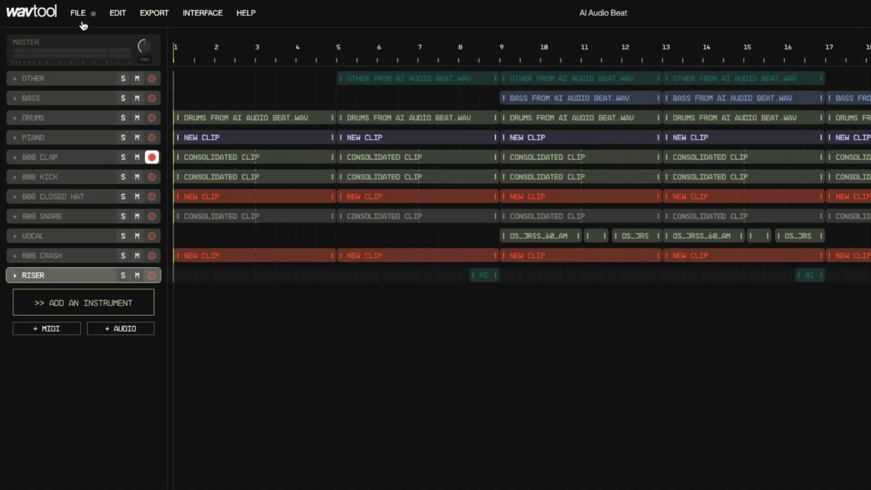
Bring up the file commands for the arranged project
left_click(82, 18)
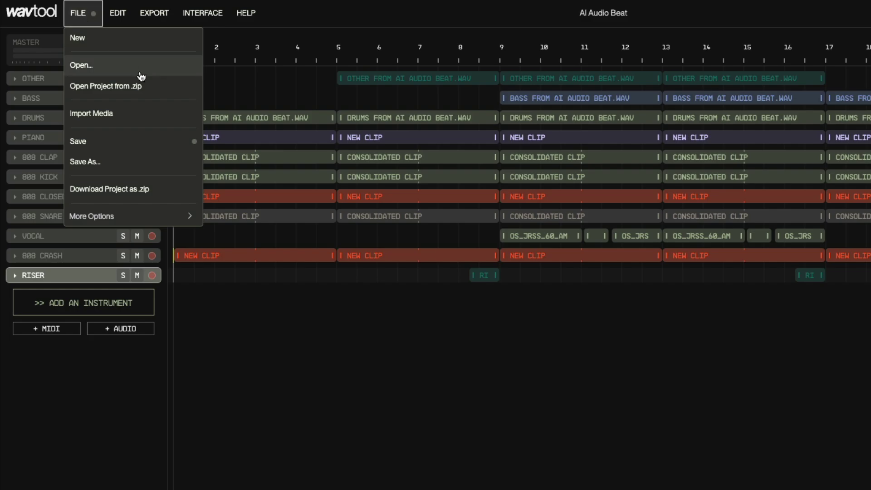